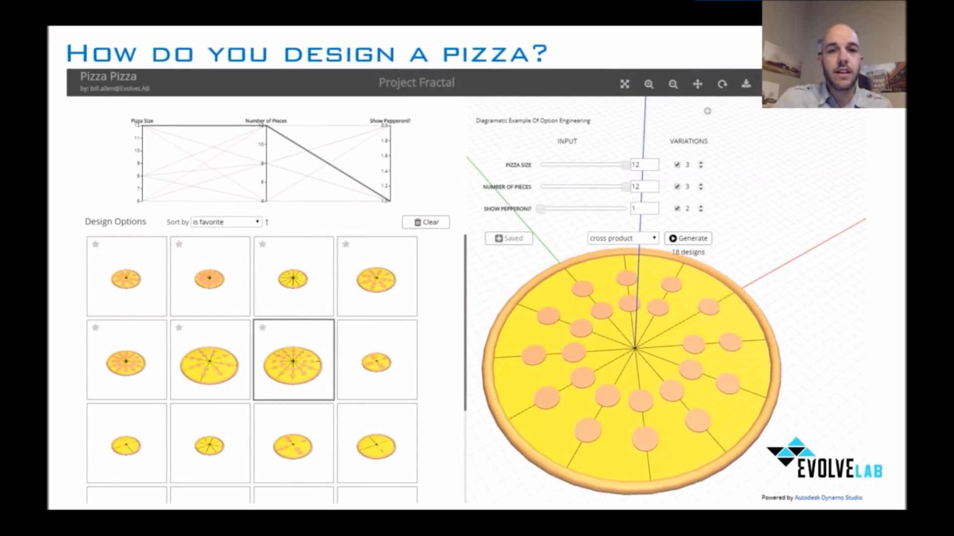
- Advance to the 'How do you design a building?' slide and end the slideshow
{"action": "key", "text": "Right"}
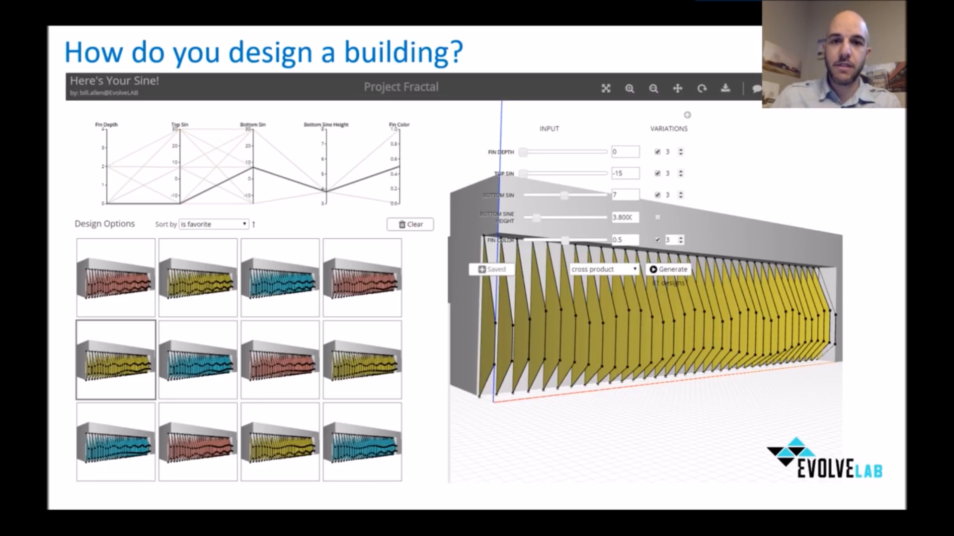
{"action": "key", "text": "Escape"}
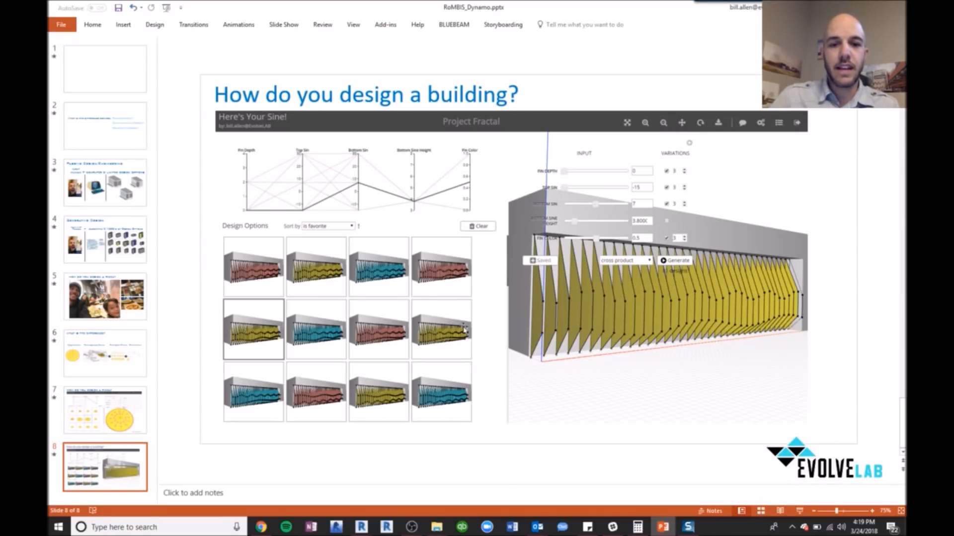
- In Revit's 3D view, draw a rectangular enclosure of walls using the Wall tool's Rectangle mode
{"action": "mouse_move", "coordinate": [361, 527]}
{"action": "left_click", "coordinate": [412, 489]}
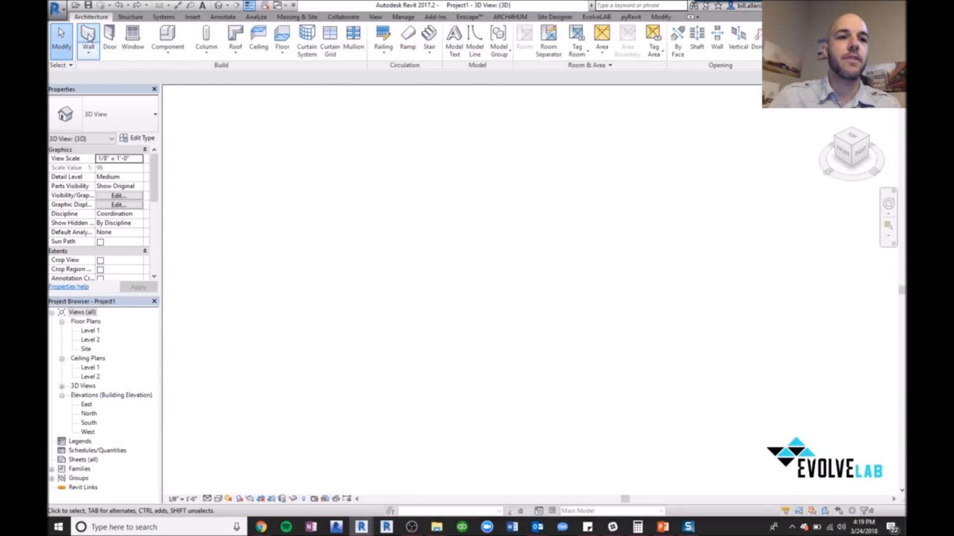
{"action": "left_click", "coordinate": [543, 302]}
{"action": "key", "text": "w"}
{"action": "key", "text": "a"}
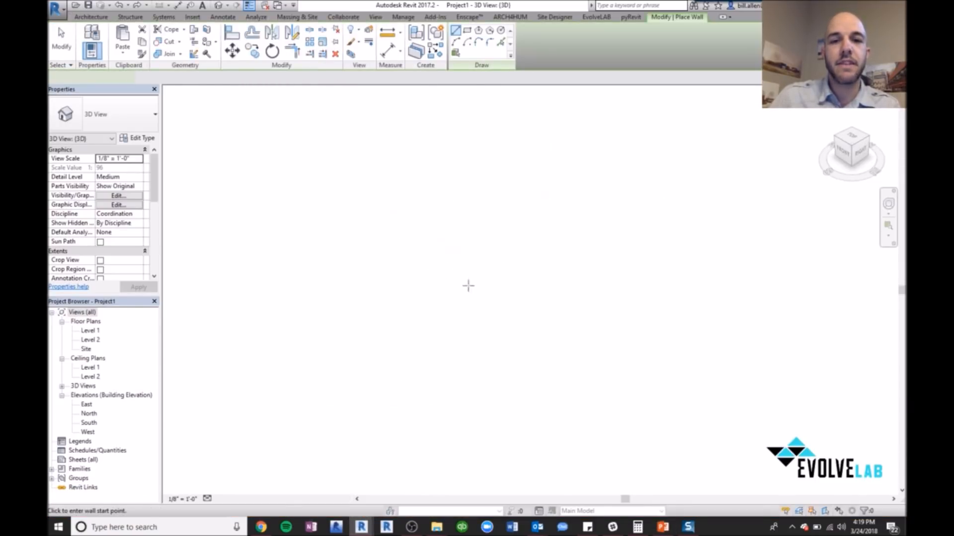
{"action": "left_click", "coordinate": [466, 29]}
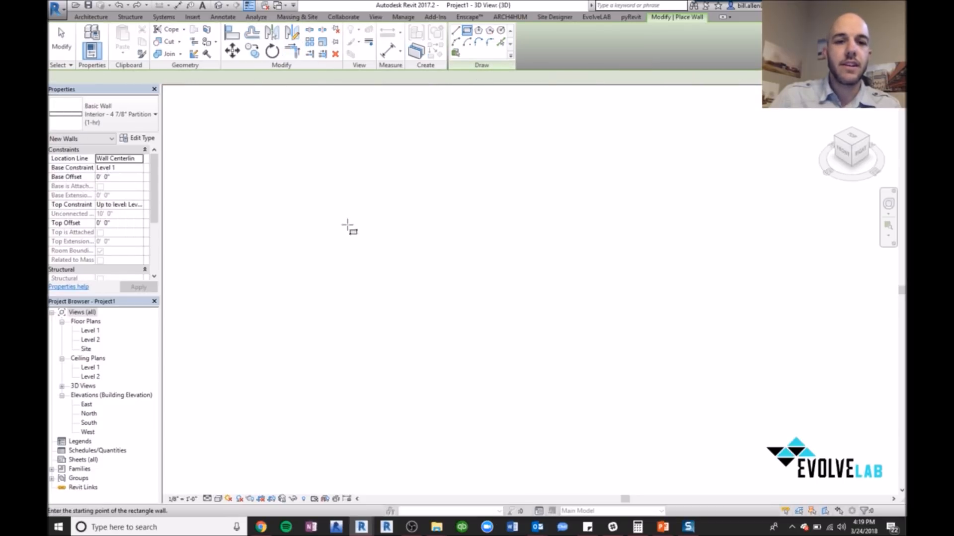
{"action": "left_click", "coordinate": [361, 218]}
{"action": "left_click", "coordinate": [354, 351]}
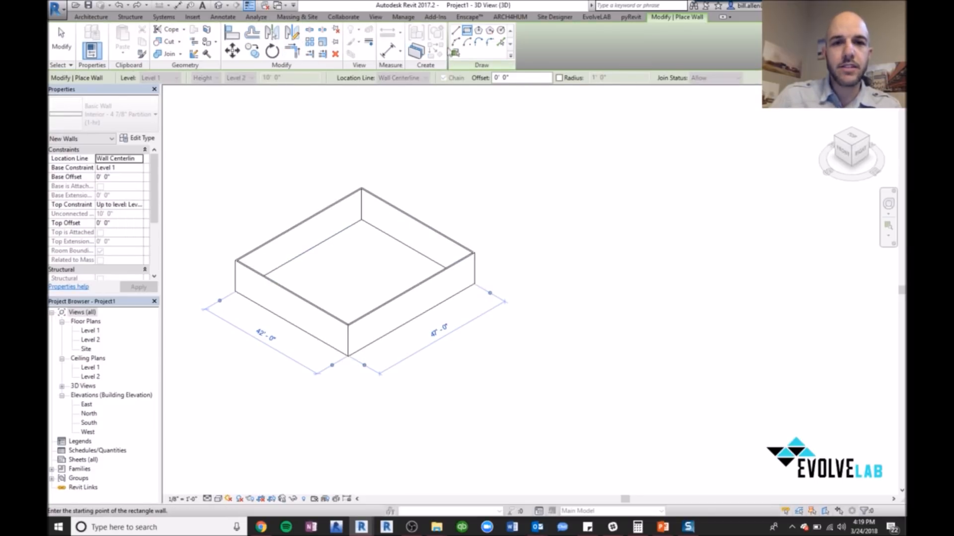
- Chain three more walls off the rectangle's right corner to form an adjoining second room
{"action": "left_click", "coordinate": [474, 284]}
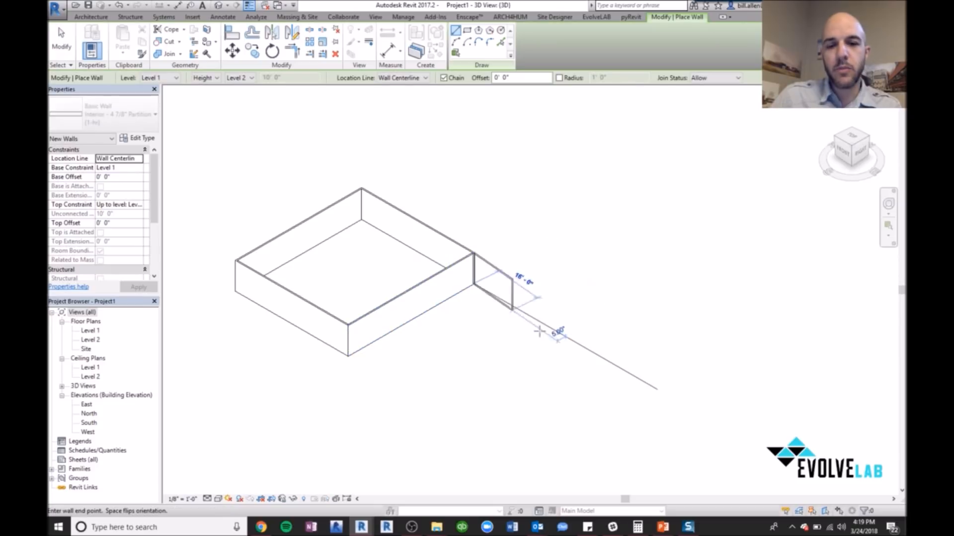
{"action": "left_click", "coordinate": [548, 326]}
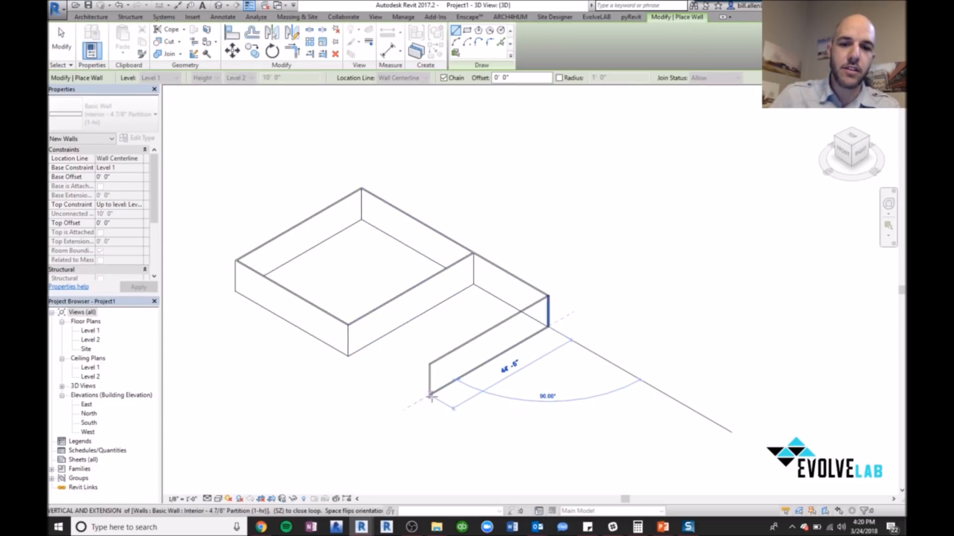
{"action": "left_click", "coordinate": [424, 399]}
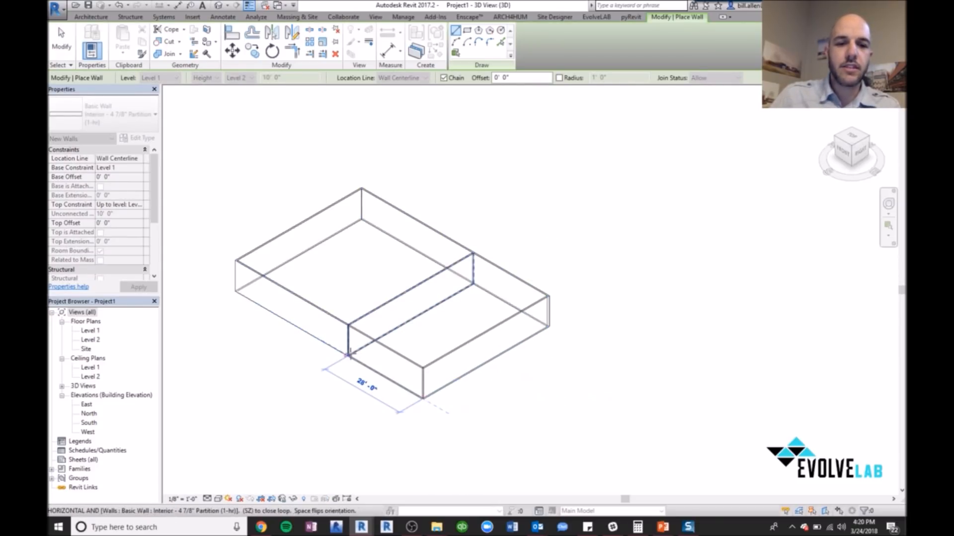
{"action": "key", "text": "Escape"}
{"action": "key", "text": "Escape"}
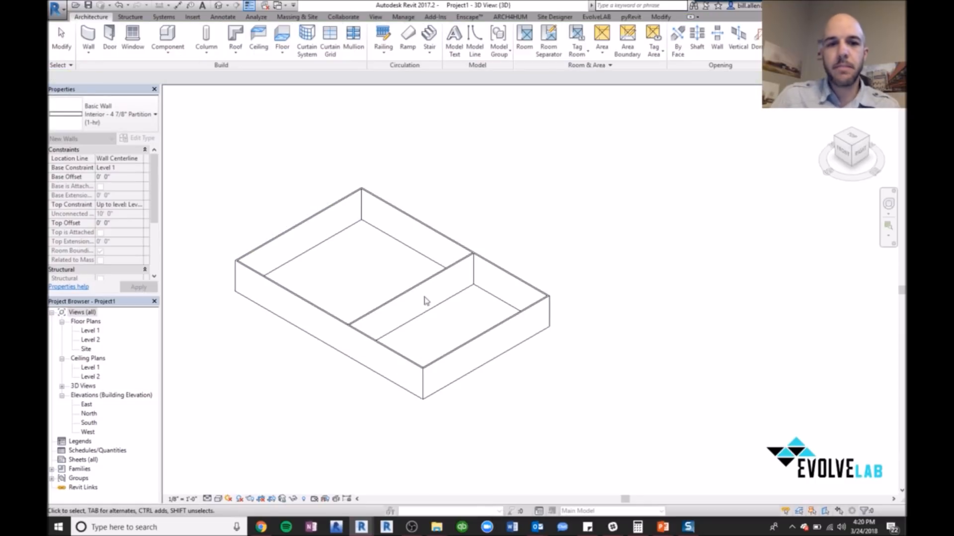
- Raise the long front-left wall by editing its Top Offset and applying it
{"action": "left_click", "coordinate": [314, 314]}
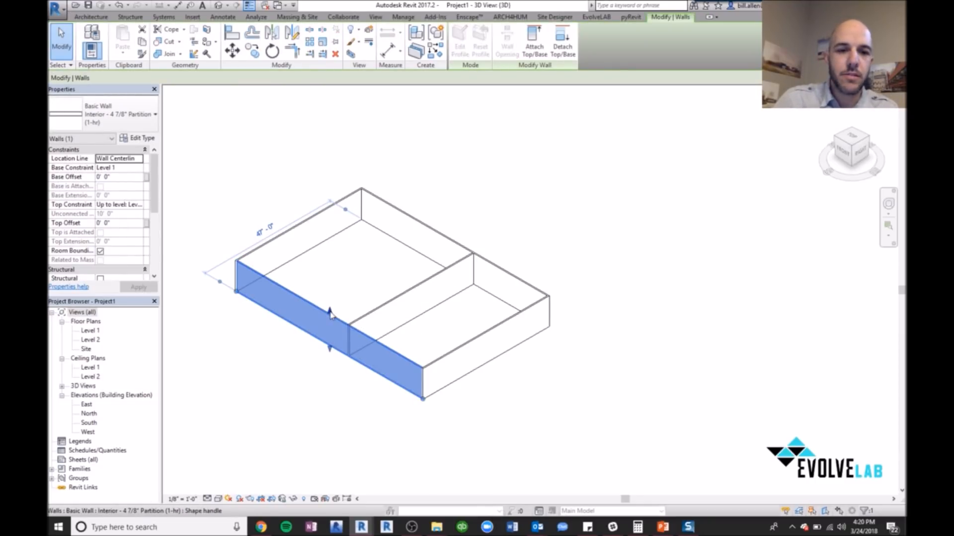
{"action": "mouse_move", "coordinate": [330, 314]}
{"action": "left_mouse_down"}
{"action": "mouse_move", "coordinate": [339, 264]}
{"action": "mouse_move", "coordinate": [329, 319]}
{"action": "left_mouse_up"}
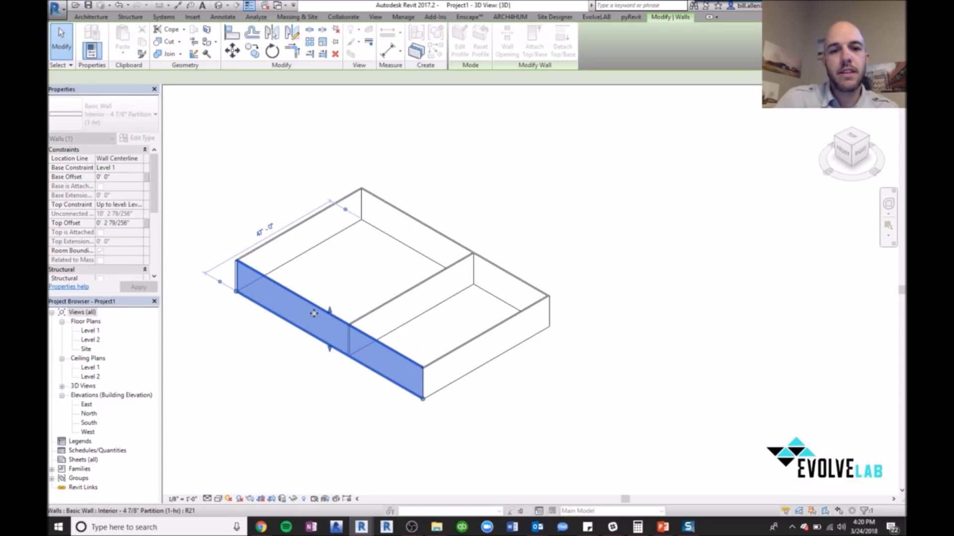
{"action": "left_click", "coordinate": [119, 223]}
{"action": "left_click", "coordinate": [77, 218]}
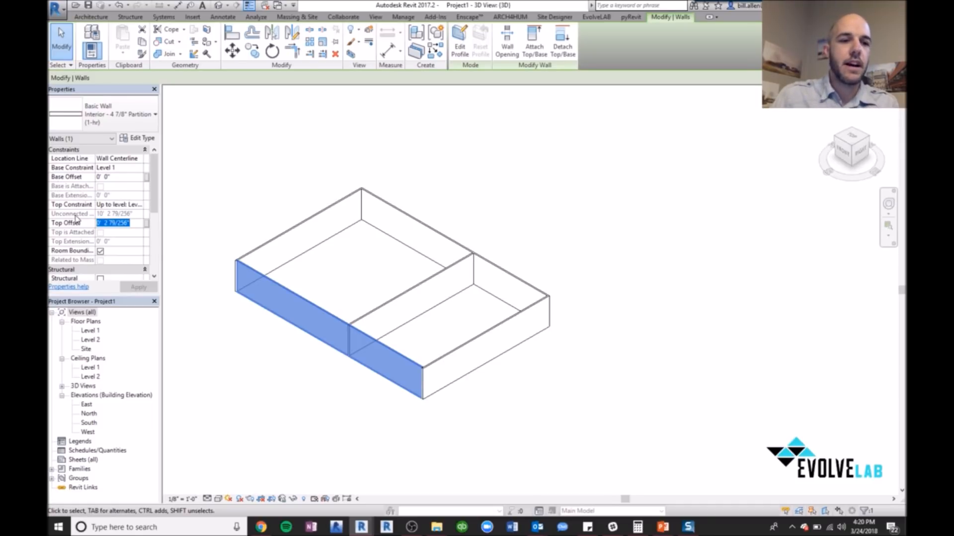
{"action": "type", "text": "10' 0"}
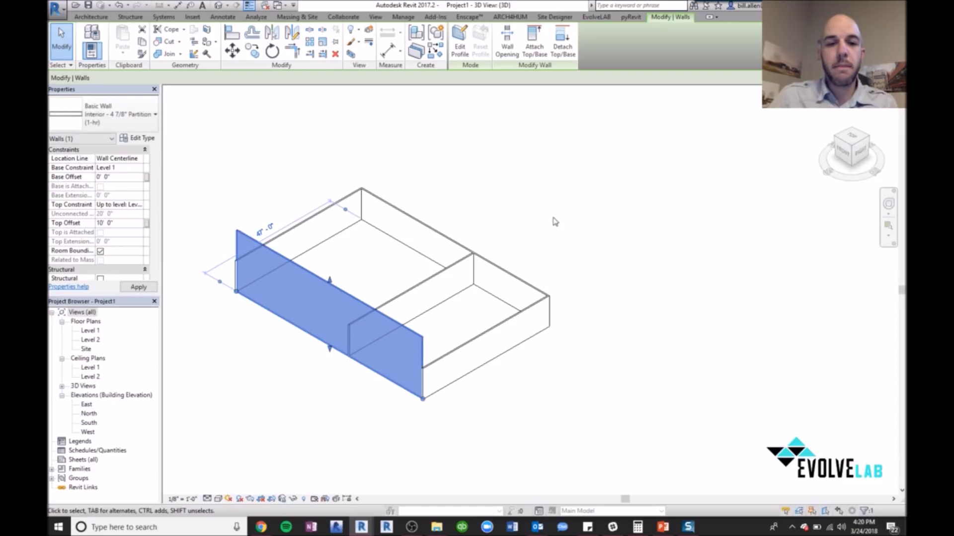
{"action": "left_click", "coordinate": [569, 215]}
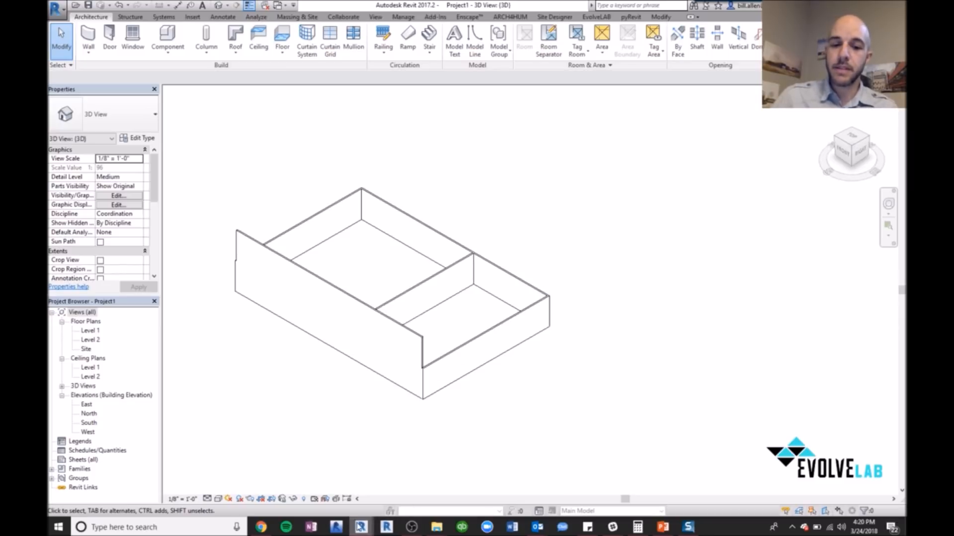
- Switch from Revit to the Dynamo Space Planning graph
{"action": "left_click", "coordinate": [373, 521]}
{"action": "left_click", "coordinate": [305, 477]}
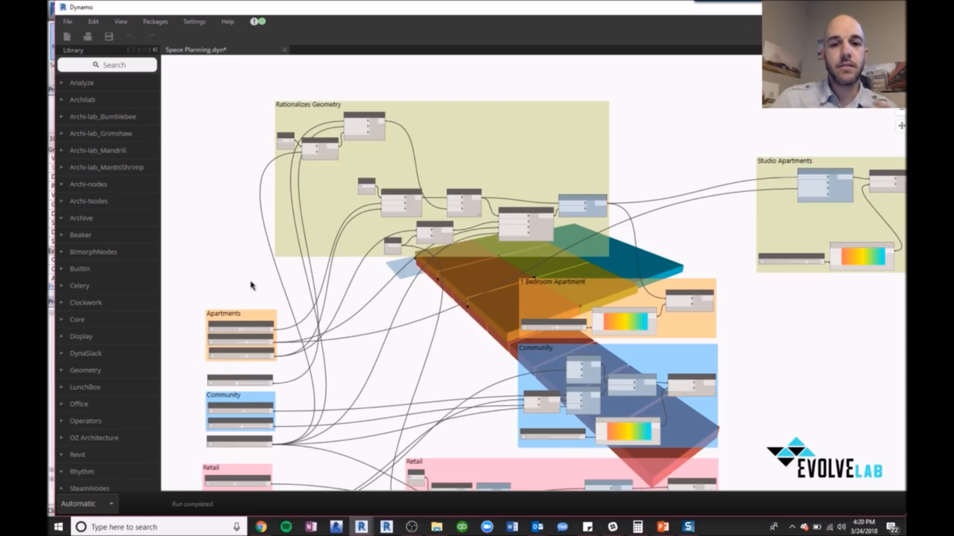
{"action": "scroll", "coordinate": [190, 331], "scroll_direction": "up", "scroll_amount": 4}
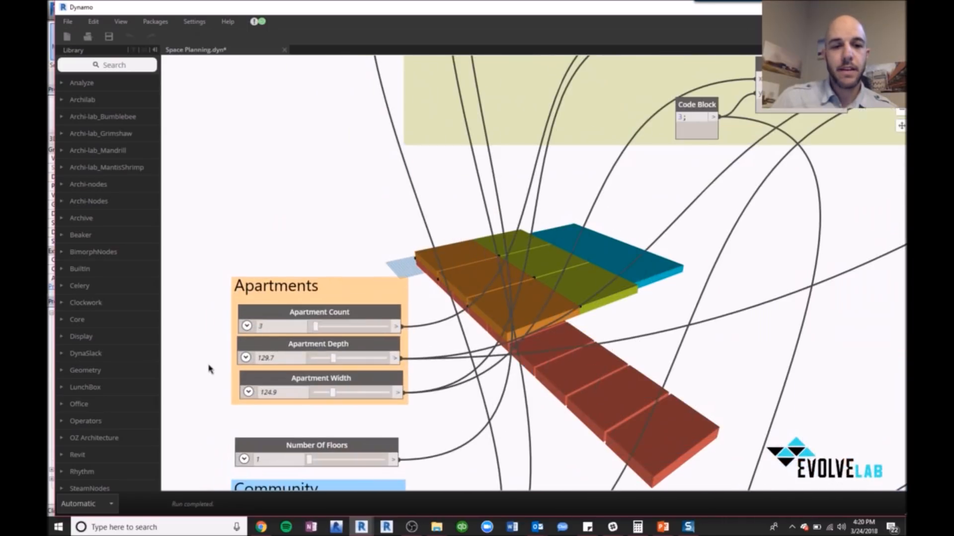
{"action": "scroll", "coordinate": [219, 387], "scroll_direction": "up", "scroll_amount": 1}
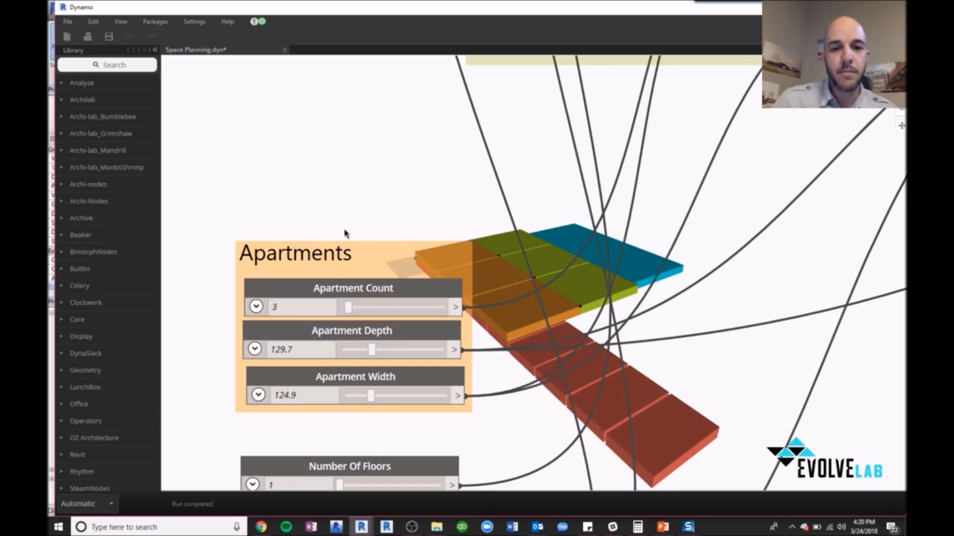
{"action": "scroll", "coordinate": [286, 221], "scroll_direction": "down", "scroll_amount": 1}
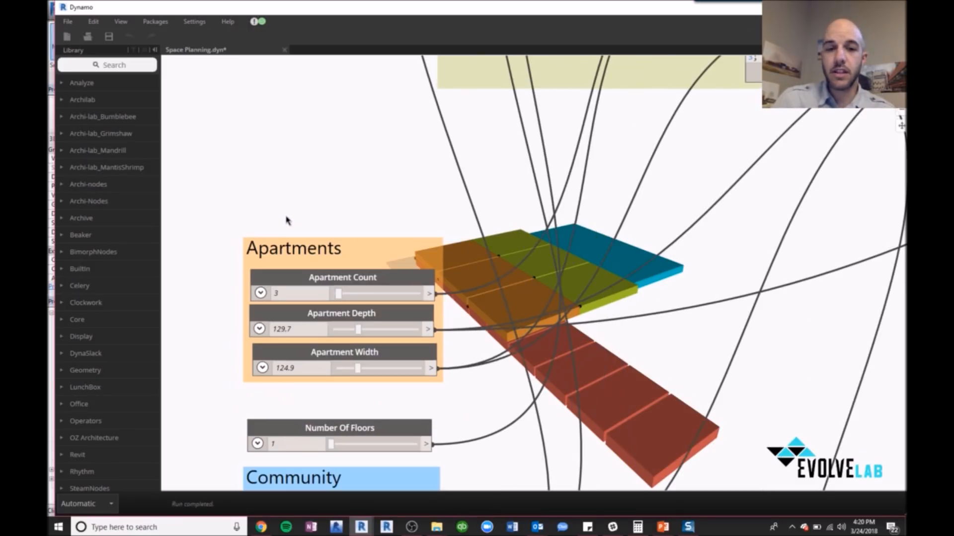
{"action": "scroll", "coordinate": [291, 217], "scroll_direction": "down", "scroll_amount": 1}
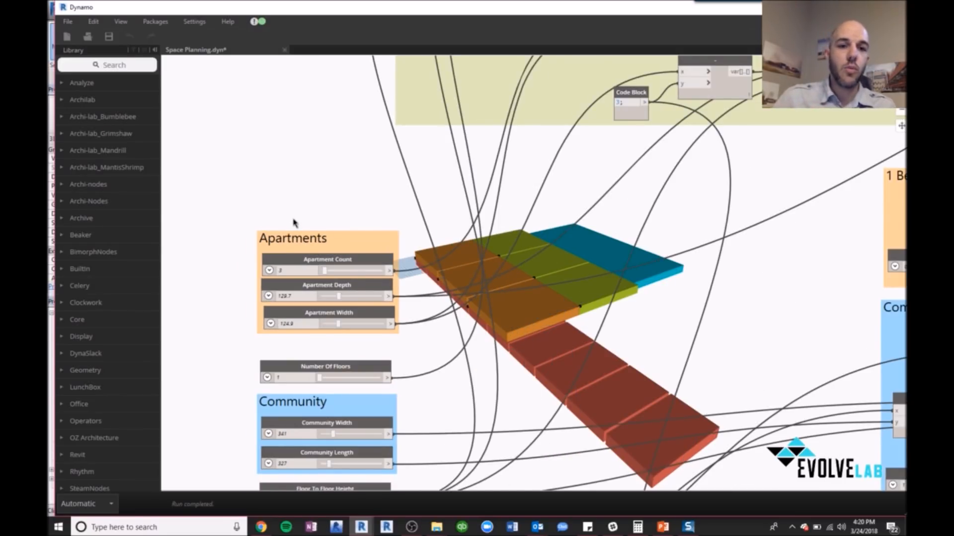
- Adjust the Apartment Count and Number Of Floors sliders to stack the massing several floors high
{"action": "left_click_drag", "start_coordinate": [326, 272], "coordinate": [343, 296]}
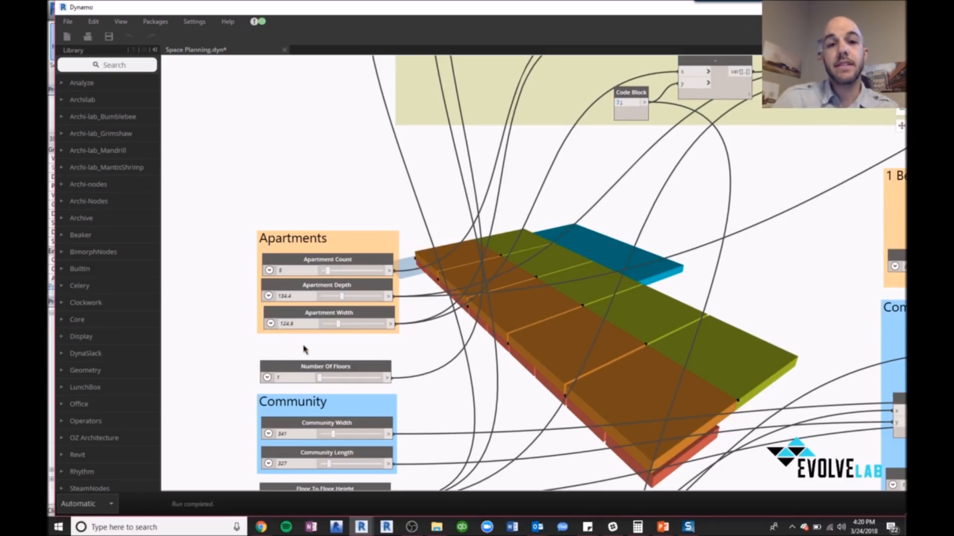
{"action": "mouse_move", "coordinate": [320, 378]}
{"action": "left_mouse_down"}
{"action": "mouse_move", "coordinate": [352, 379]}
{"action": "mouse_move", "coordinate": [326, 378]}
{"action": "left_mouse_up"}
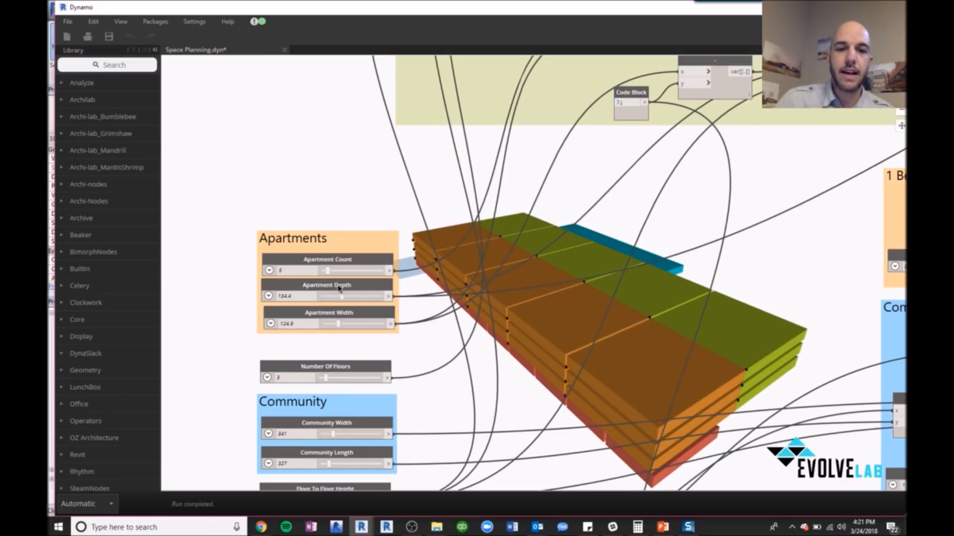
{"action": "scroll", "coordinate": [307, 232], "scroll_direction": "down", "scroll_amount": 3}
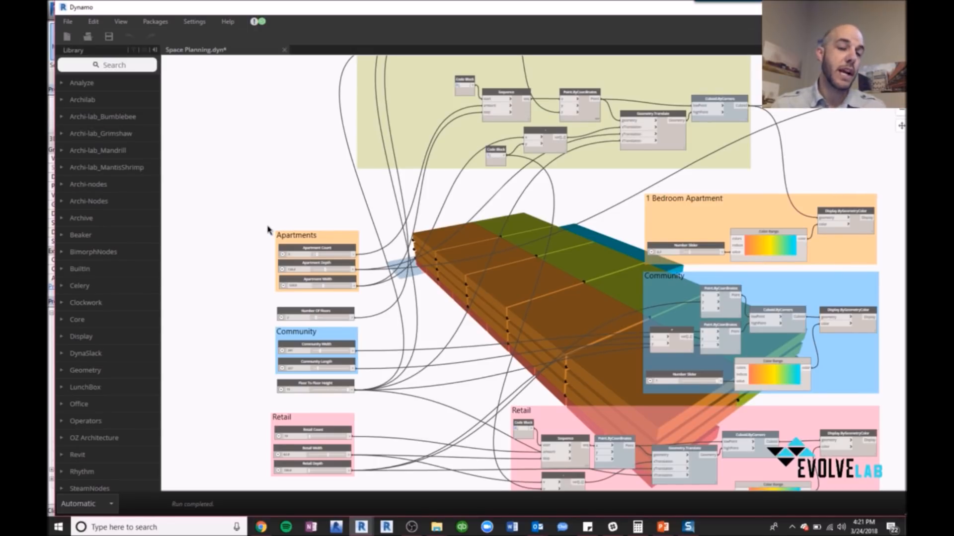
{"action": "left_click", "coordinate": [261, 527]}
- On the Project Fractal space planning page, start and stop generation, then reload to reconnect to Dynamo
{"action": "left_click", "coordinate": [97, 7]}
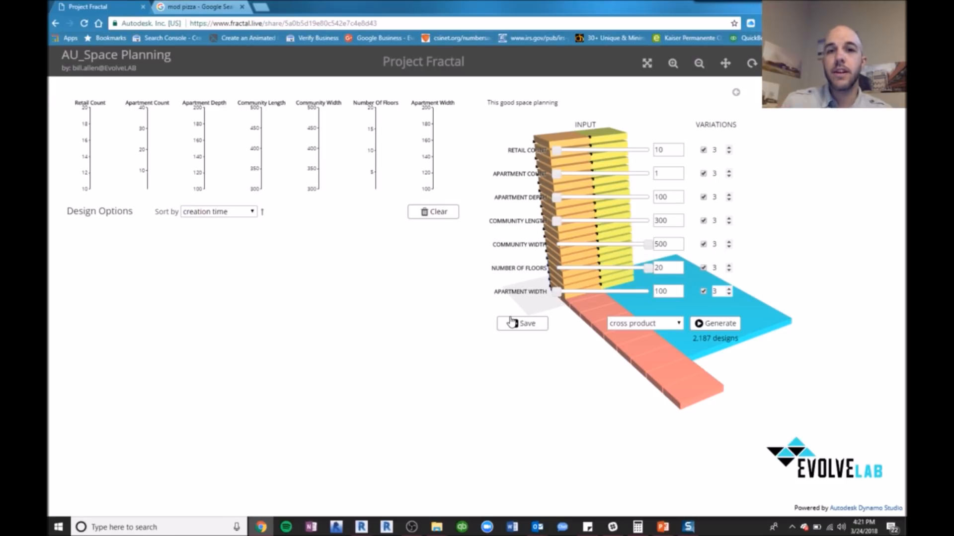
{"action": "left_click", "coordinate": [717, 323]}
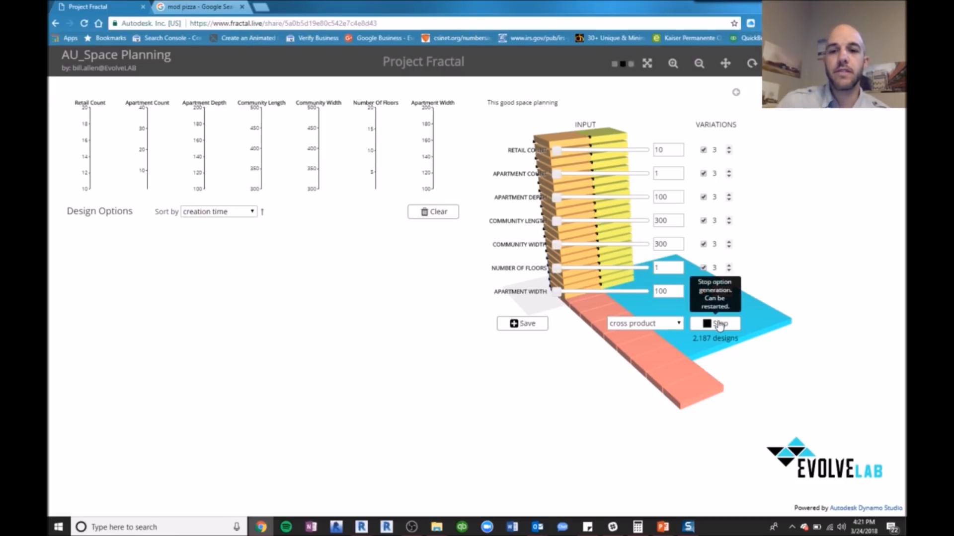
{"action": "left_click", "coordinate": [719, 323]}
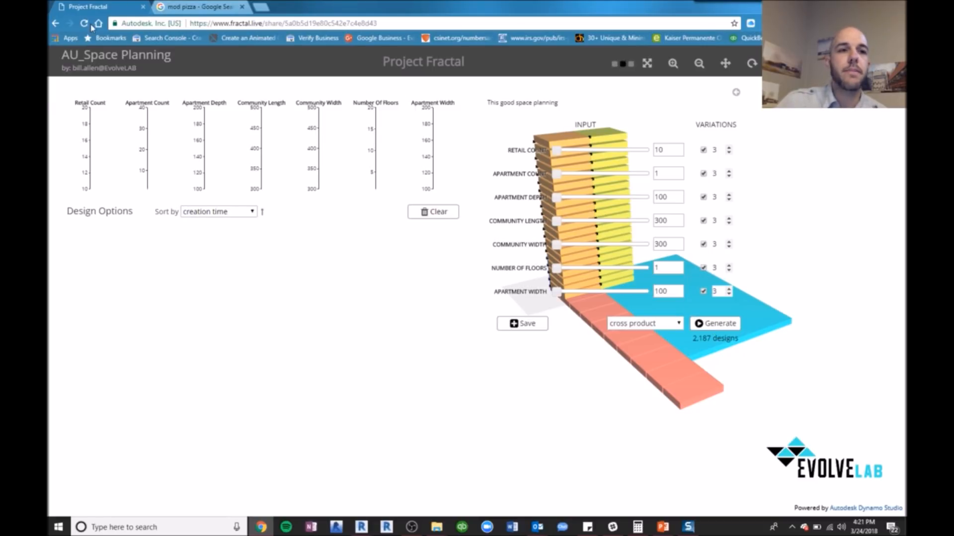
{"action": "key", "text": "F5"}
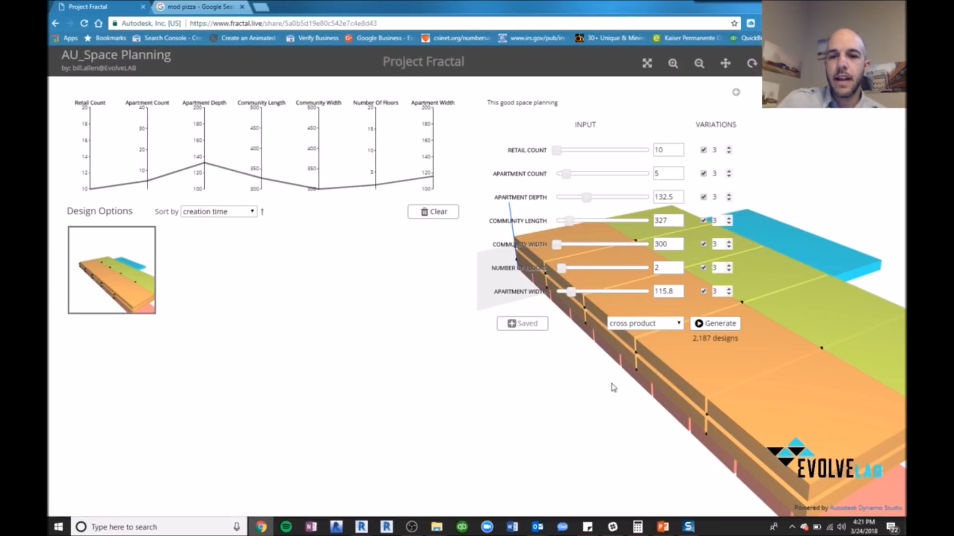
- Clear the saved design and generate designs for every input combination
{"action": "left_click", "coordinate": [438, 215]}
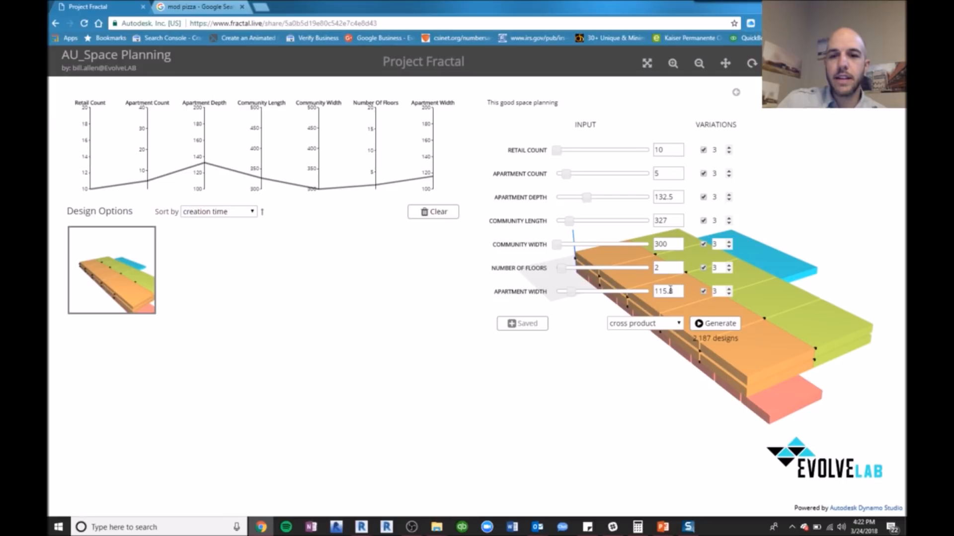
{"action": "left_click", "coordinate": [719, 326]}
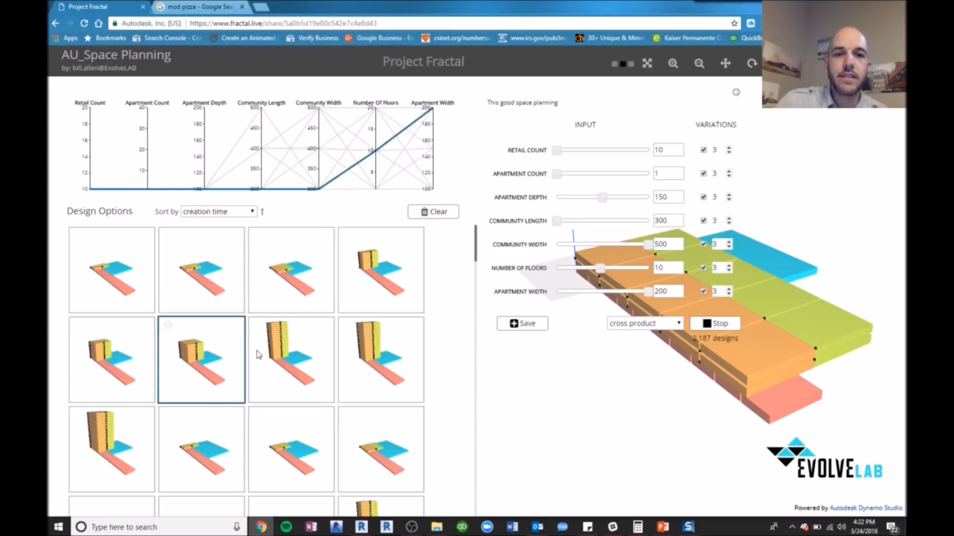
- Stop generation and brush the Community Width axis to filter designs to higher values
{"action": "left_click", "coordinate": [718, 325]}
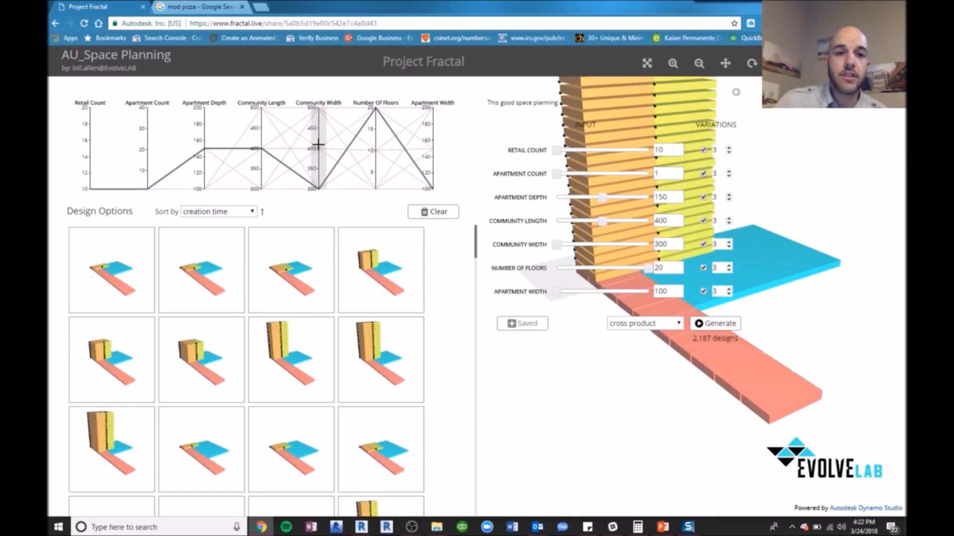
{"action": "left_click_drag", "start_coordinate": [318, 146], "coordinate": [318, 164]}
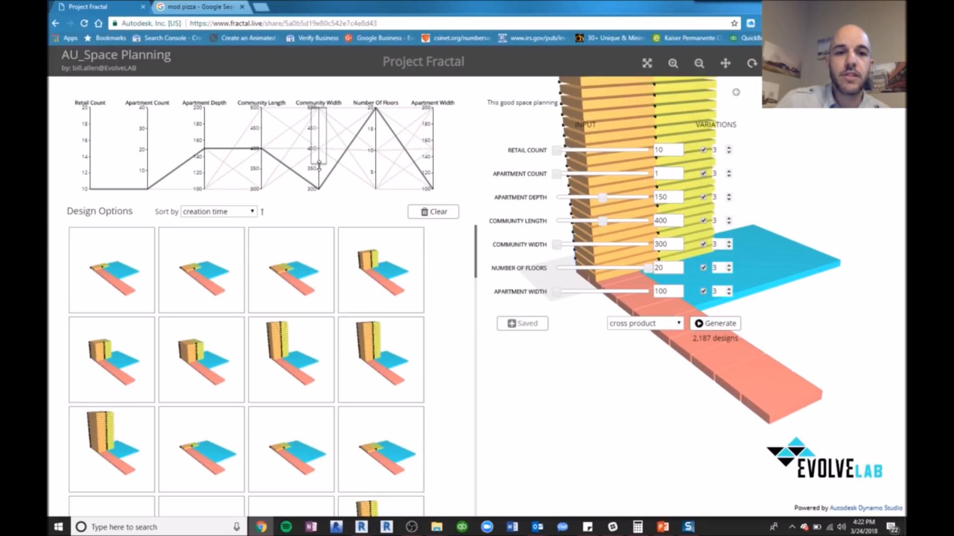
{"action": "left_click_drag", "start_coordinate": [319, 164], "coordinate": [320, 134]}
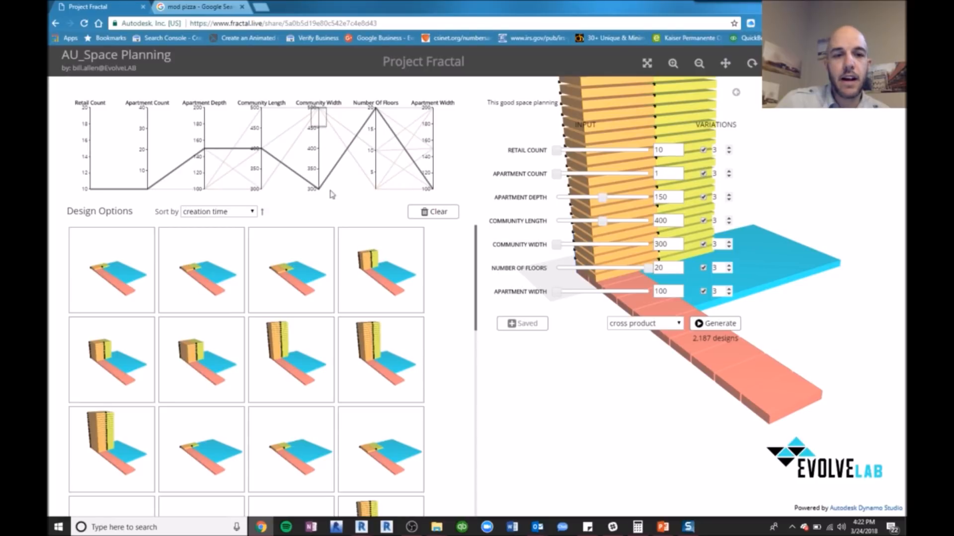
- Sort the design options by Apartment Count, then by Number Of Floors
{"action": "left_click", "coordinate": [252, 212]}
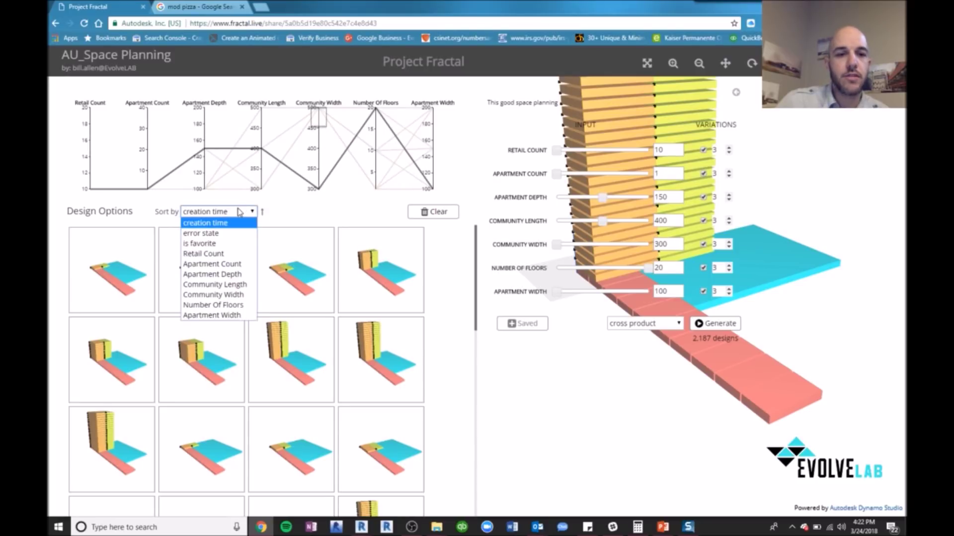
{"action": "left_click", "coordinate": [242, 264]}
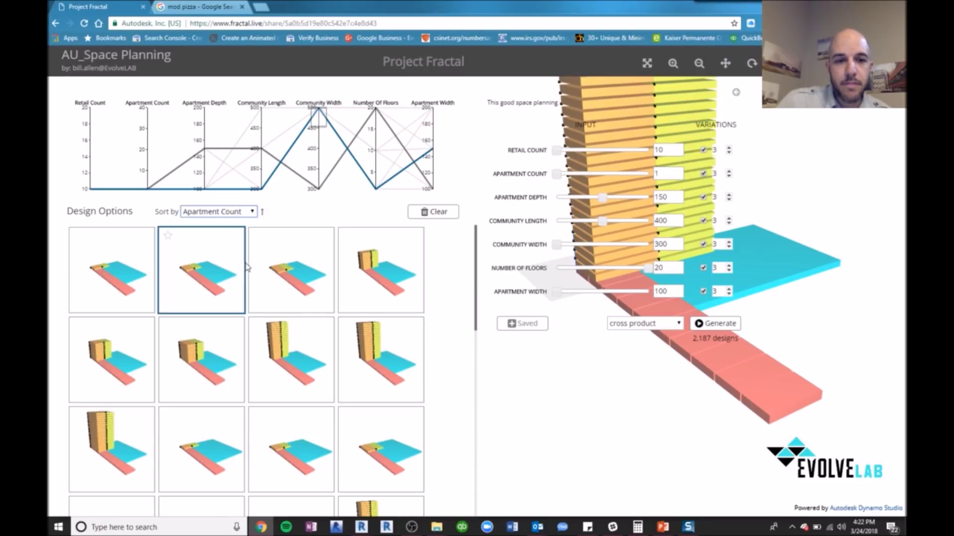
{"action": "left_click", "coordinate": [251, 213]}
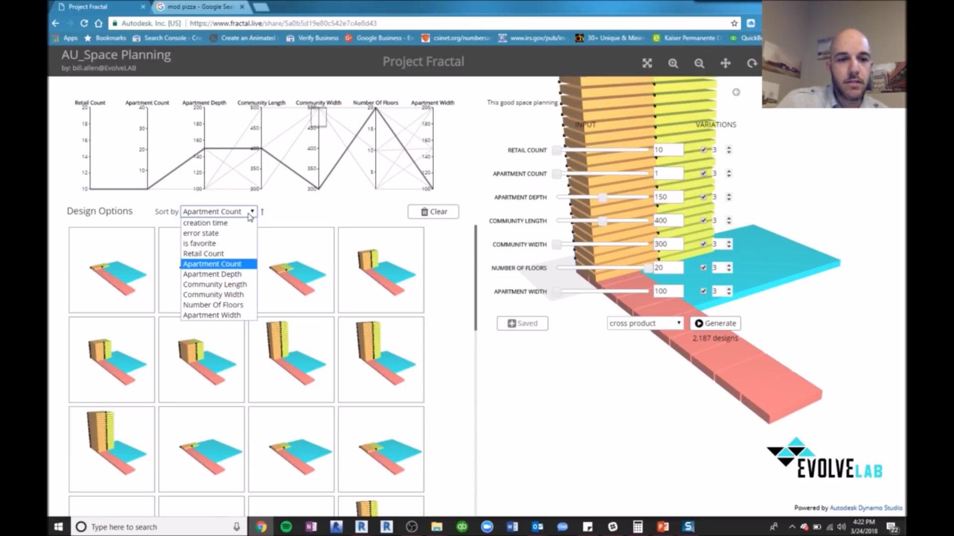
{"action": "left_click", "coordinate": [237, 306]}
{"action": "scroll", "coordinate": [345, 305], "scroll_direction": "down", "scroll_amount": 3}
{"action": "scroll", "coordinate": [344, 328], "scroll_direction": "down", "scroll_amount": 3}
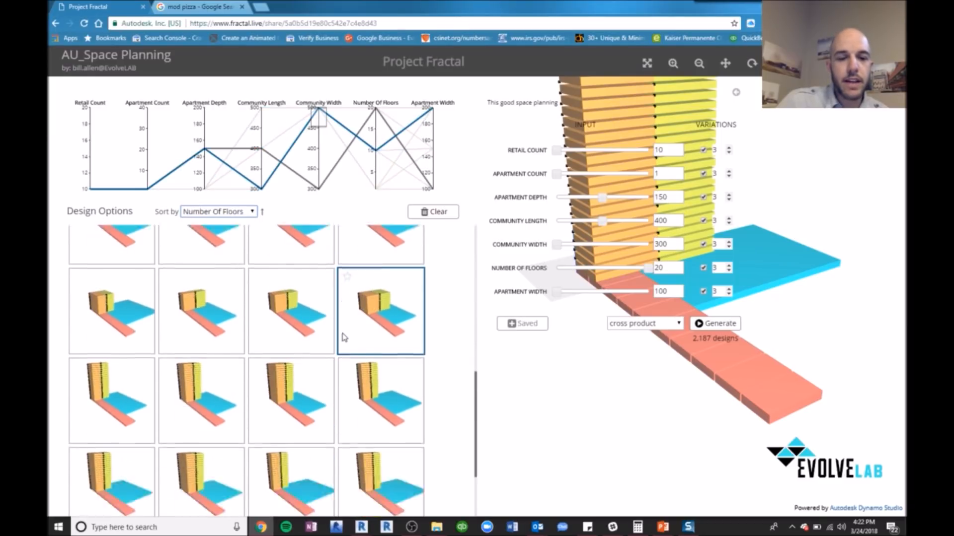
{"action": "scroll", "coordinate": [343, 336], "scroll_direction": "down", "scroll_amount": 3}
{"action": "scroll", "coordinate": [345, 341], "scroll_direction": "up", "scroll_amount": 5}
{"action": "scroll", "coordinate": [345, 342], "scroll_direction": "up", "scroll_amount": 5}
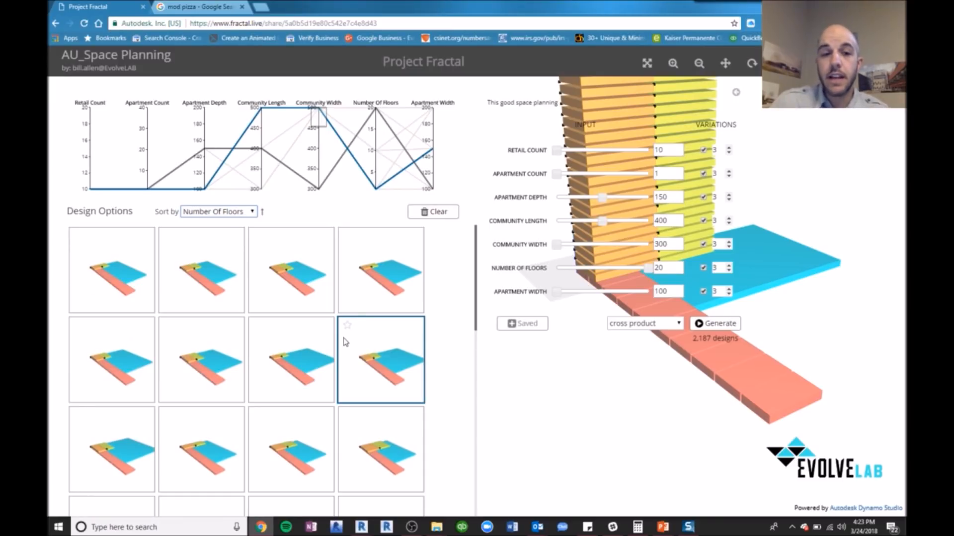
{"action": "mouse_move", "coordinate": [291, 360]}
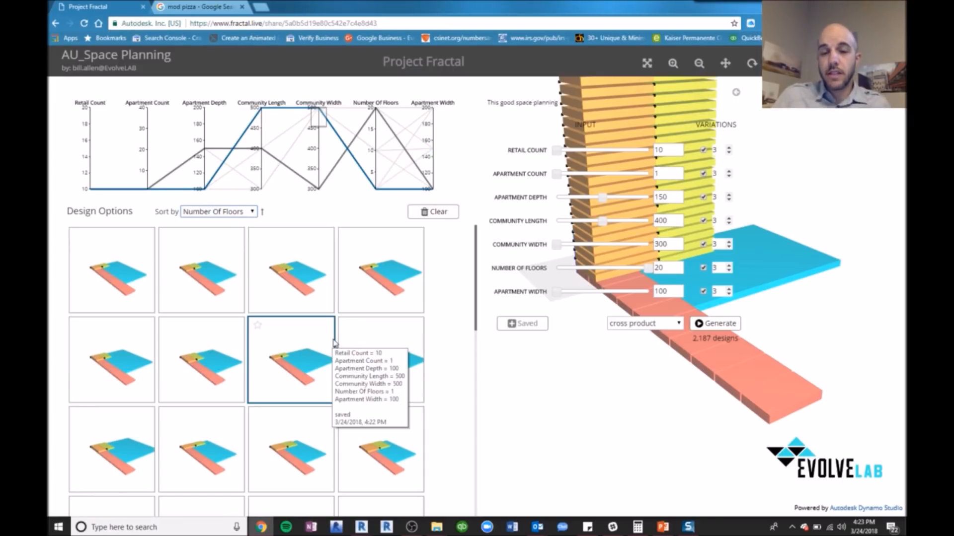
- Load single-floor design options, ending on the one with community length 400
{"action": "left_click", "coordinate": [296, 280]}
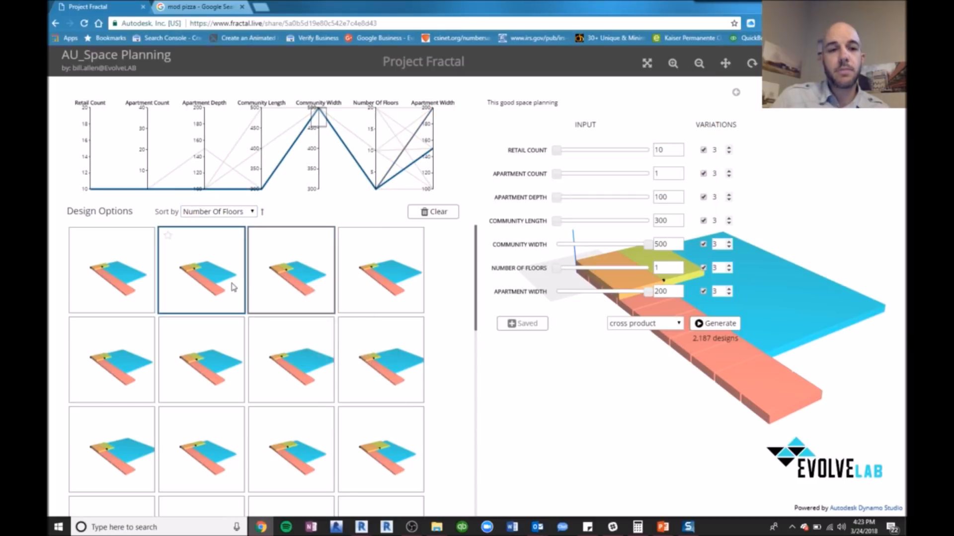
{"action": "left_click", "coordinate": [232, 287]}
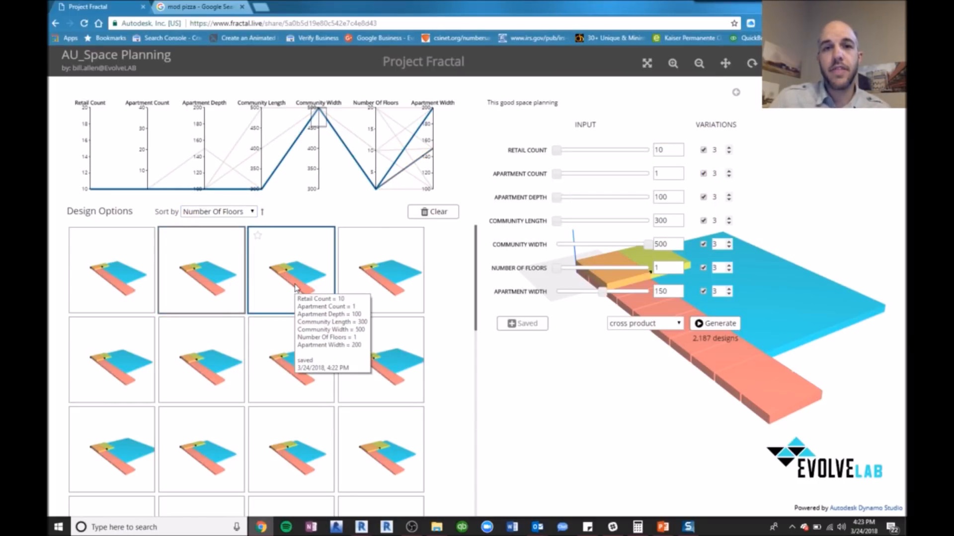
{"action": "left_click", "coordinate": [382, 288]}
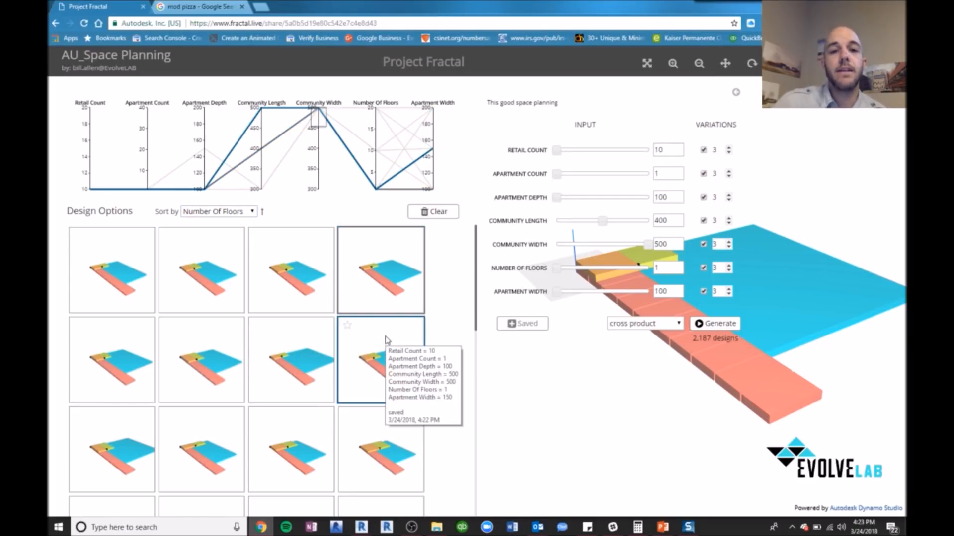
{"action": "scroll", "coordinate": [358, 322], "scroll_direction": "down", "scroll_amount": 3}
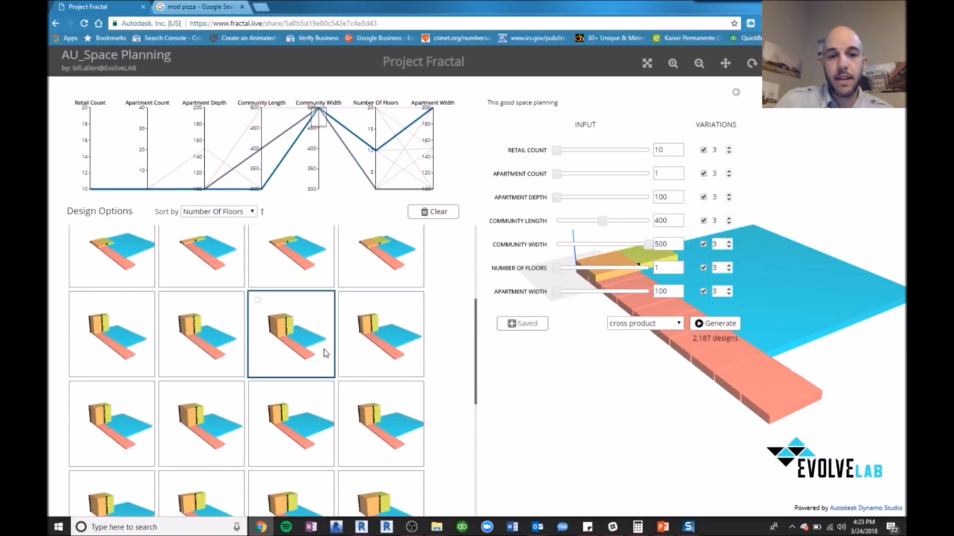